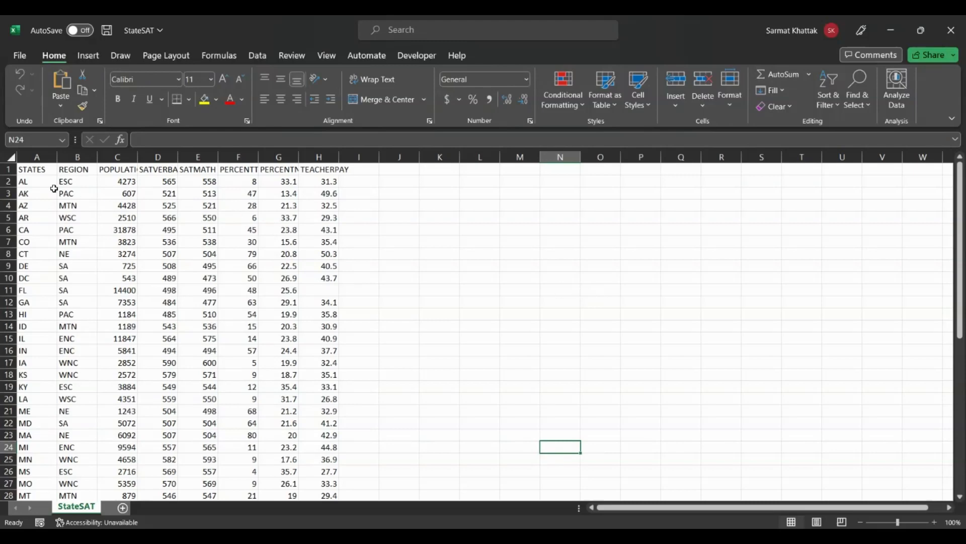
Step: Create a PivotTable on a new worksheet from columns A through H of the StateSAT sheet
click(35, 156)
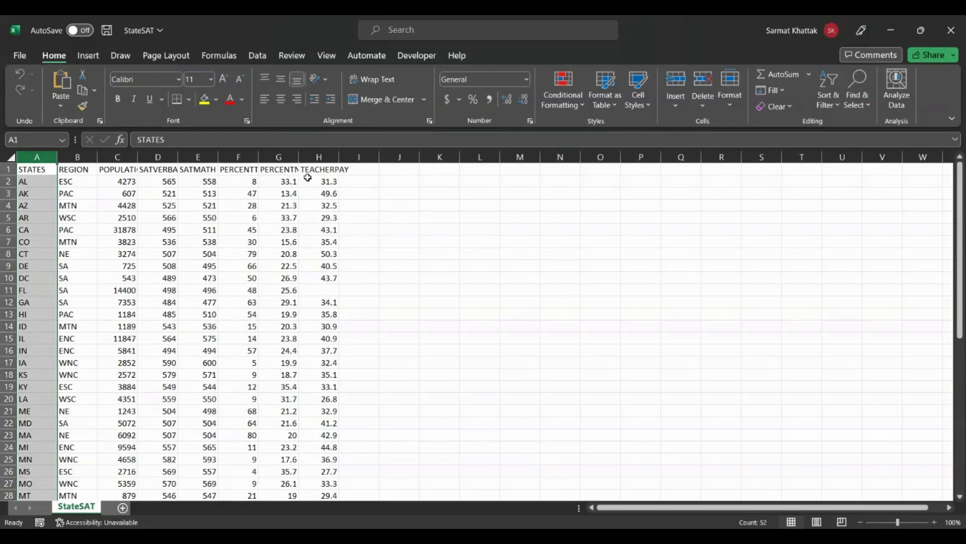
ctrl+click(320, 156)
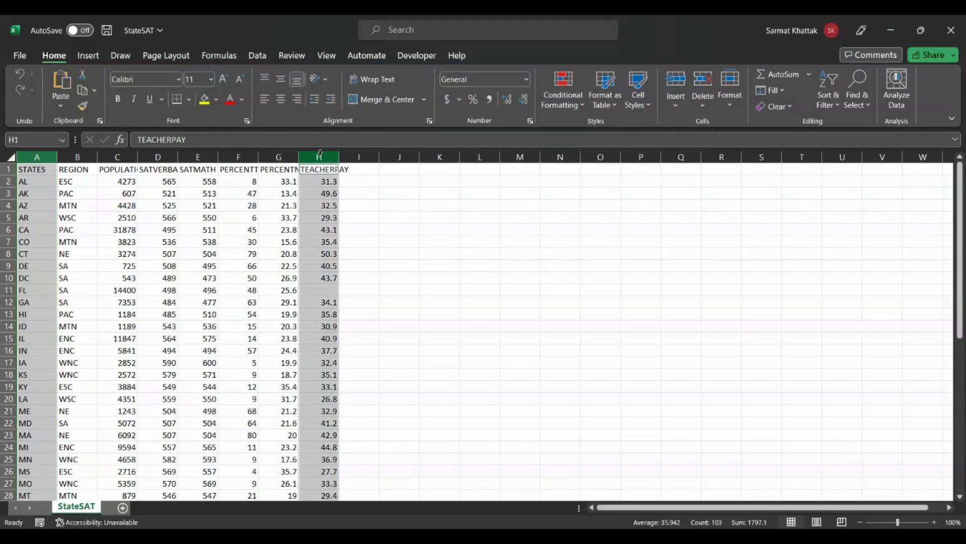
click(32, 153)
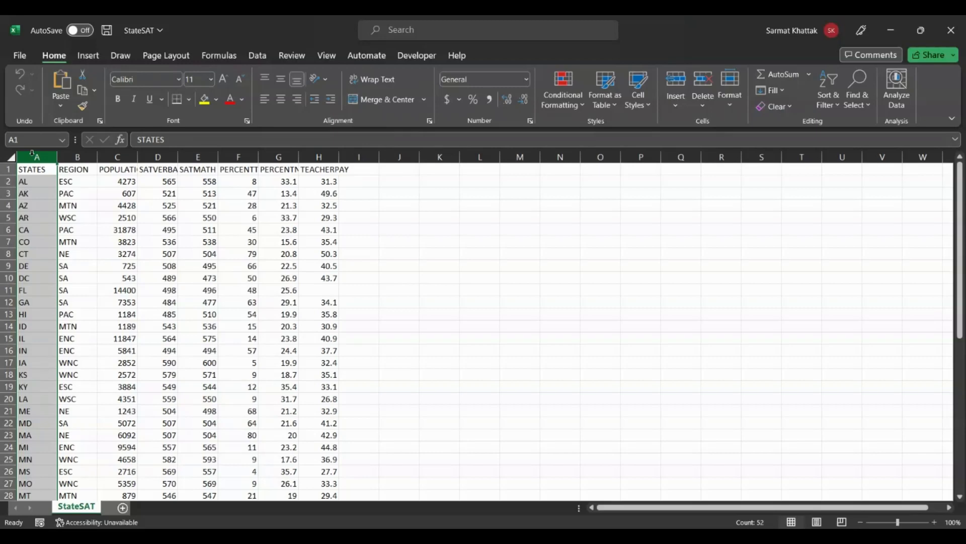
drag(32, 153, 324, 154)
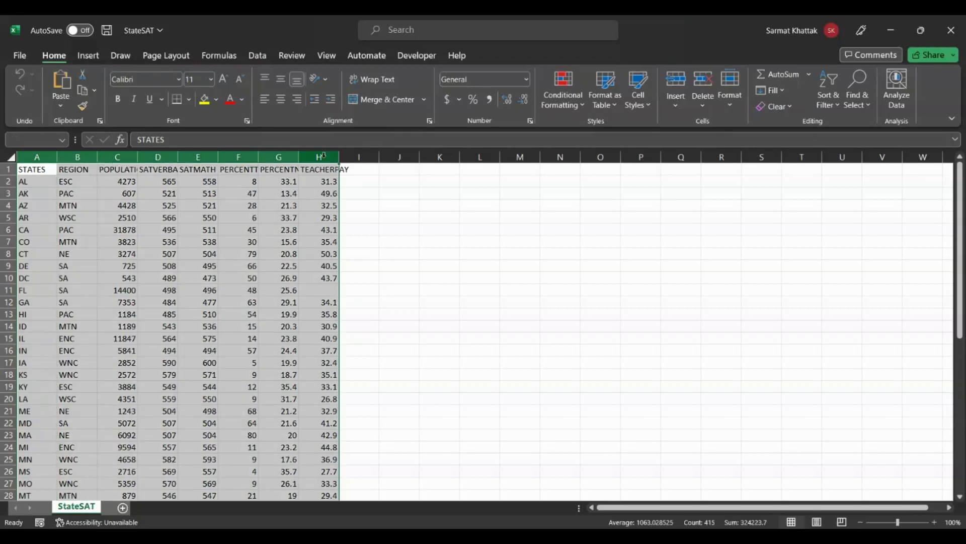
click(88, 56)
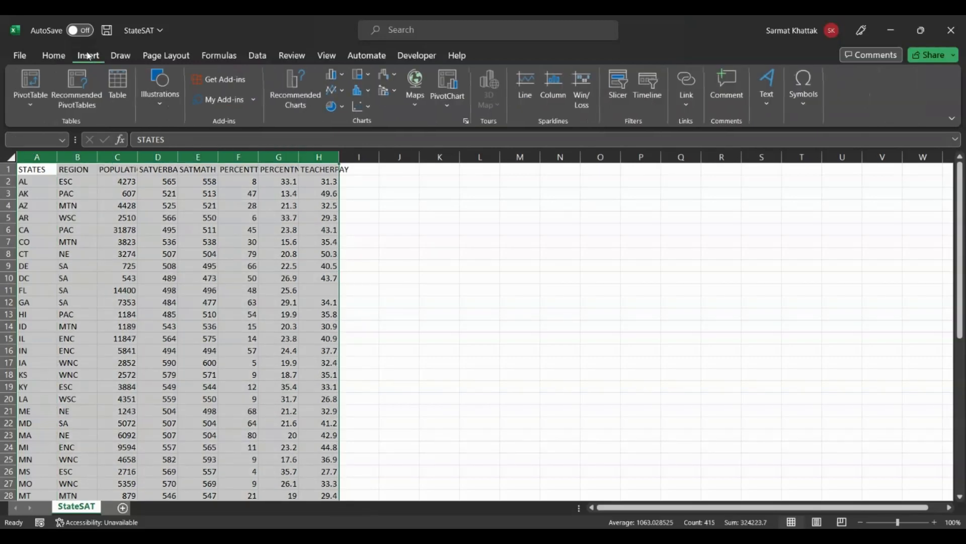
click(29, 103)
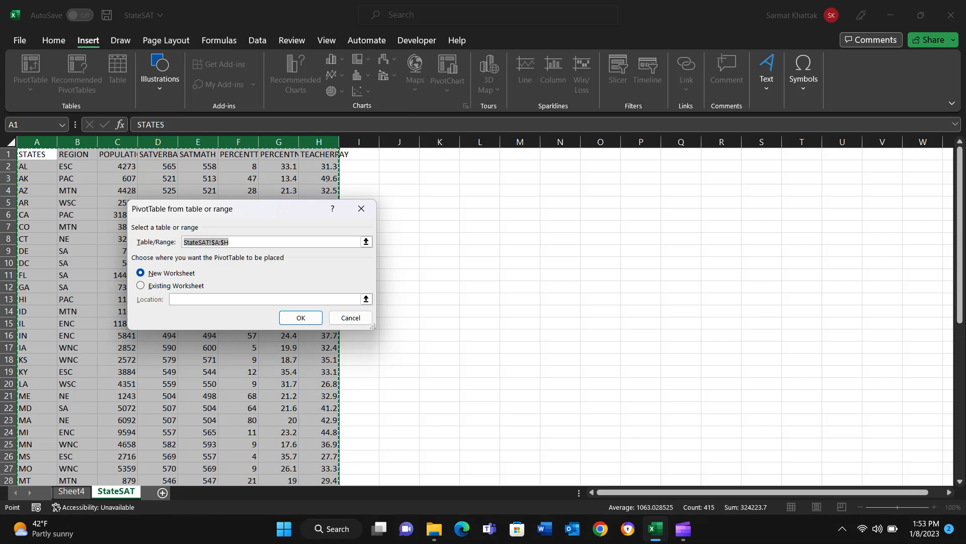
click(300, 318)
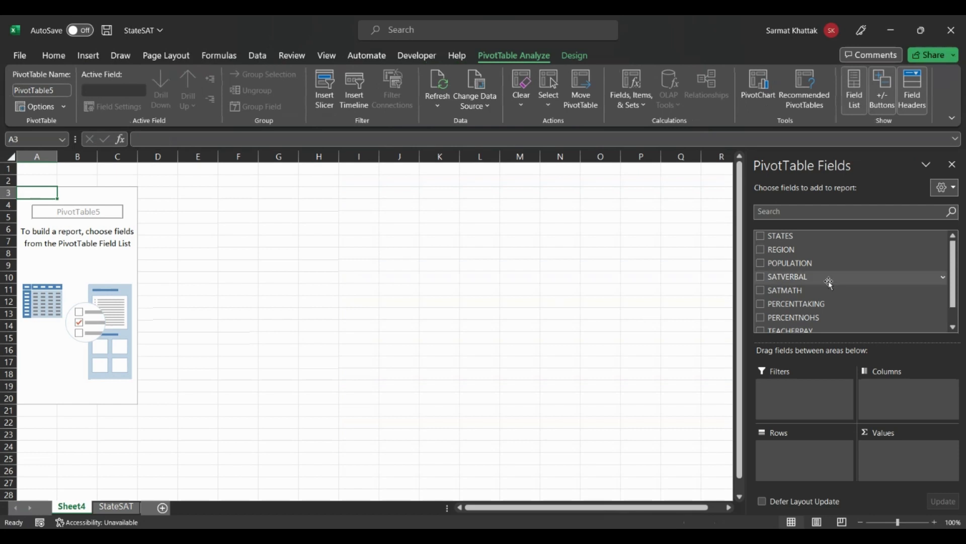
Step: Add STATES to the PivotTable rows and SATVERBAL and SATMATH to its summed values
scroll(810, 302, down, 1)
scroll(810, 301, up, 1)
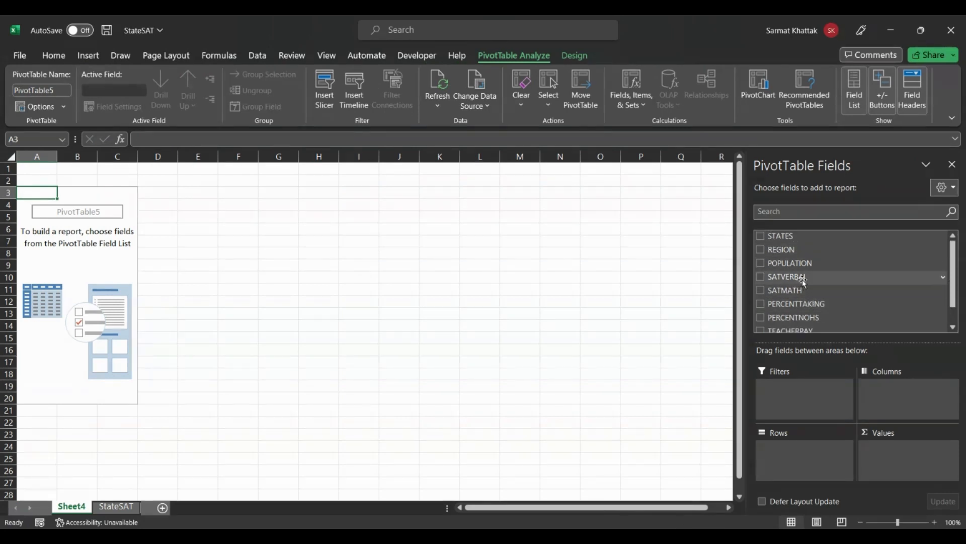
click(760, 236)
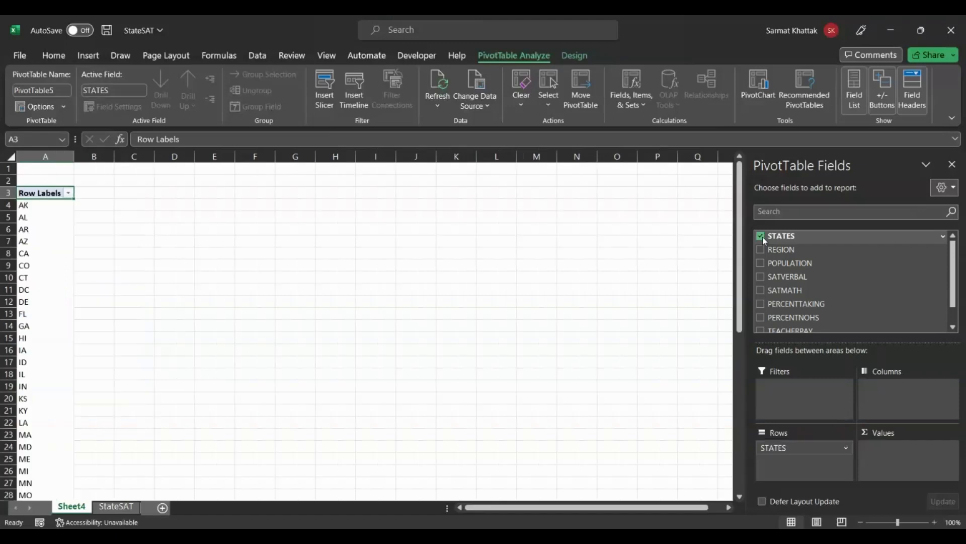
click(760, 276)
click(760, 291)
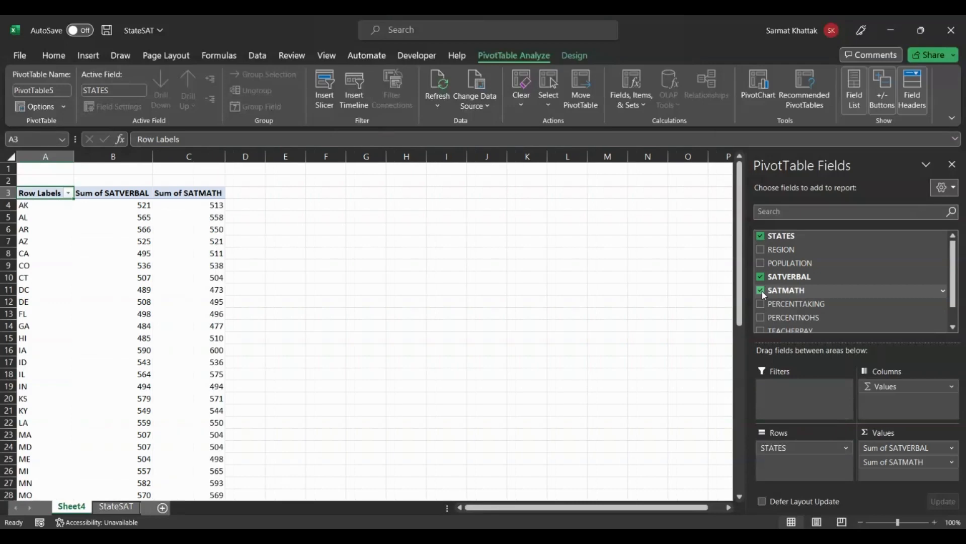
Step: Try adding the REGION and POPULATION fields to the PivotTable and remove each again
scroll(123, 367, down, 3)
scroll(124, 367, up, 4)
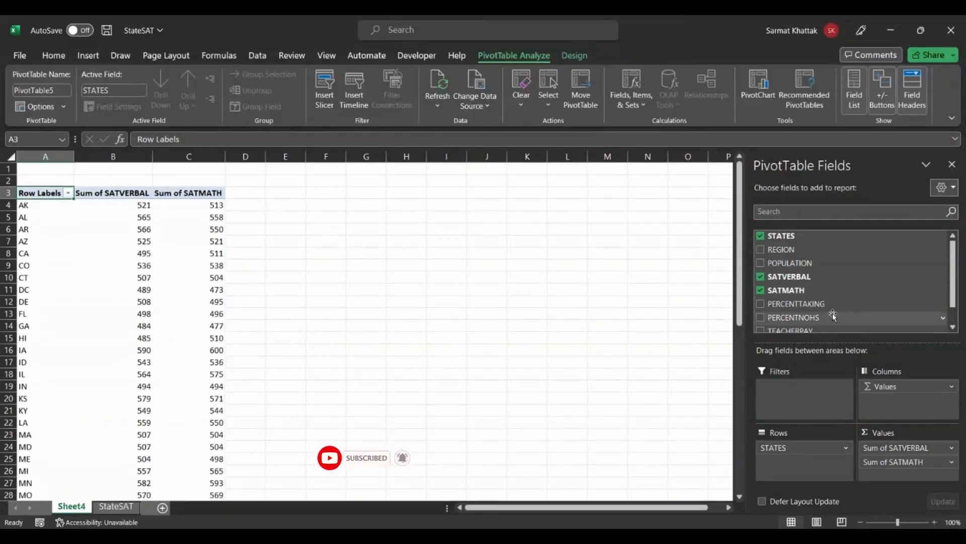
scroll(806, 308, down, 1)
scroll(804, 305, up, 1)
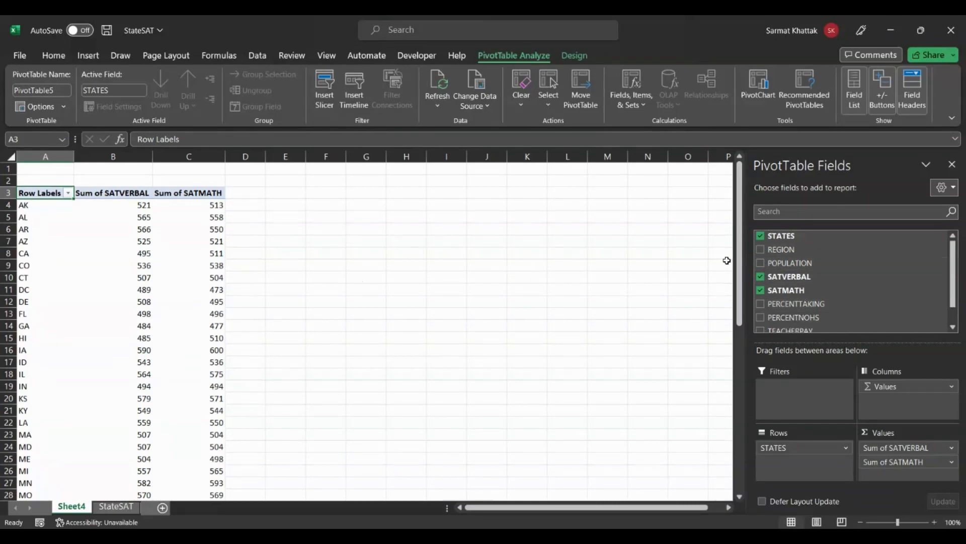
click(761, 250)
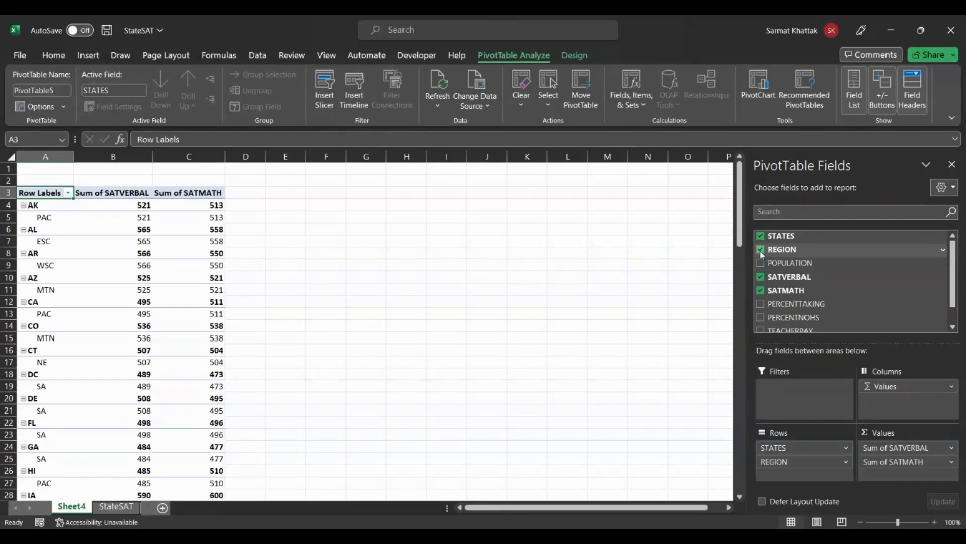
click(761, 249)
click(762, 263)
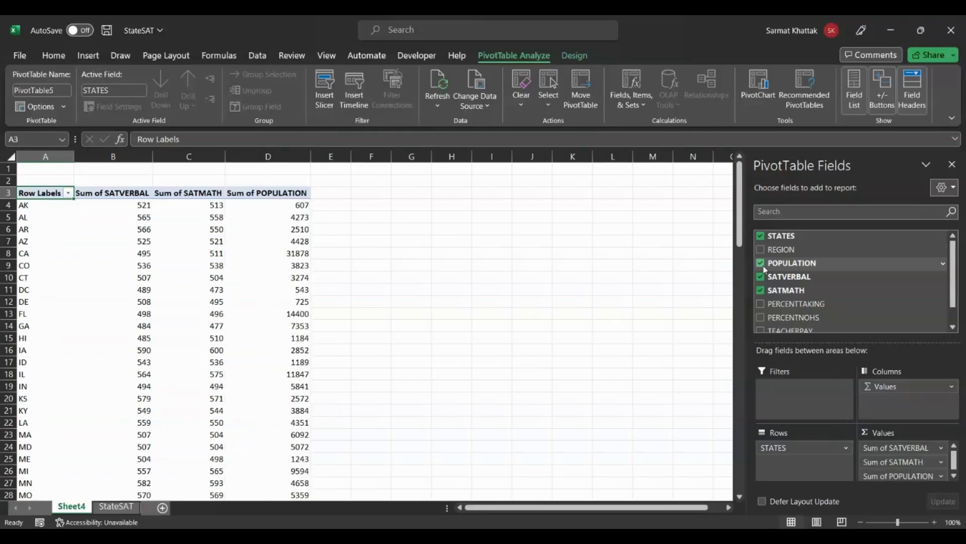
click(761, 264)
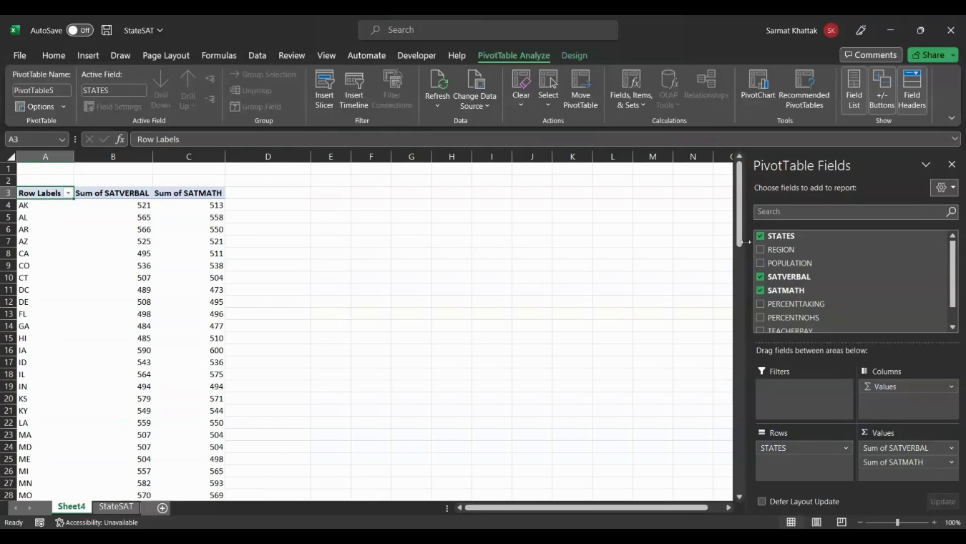
Step: Insert a clustered column PivotChart from the PivotTable and widen it to about column M
click(291, 261)
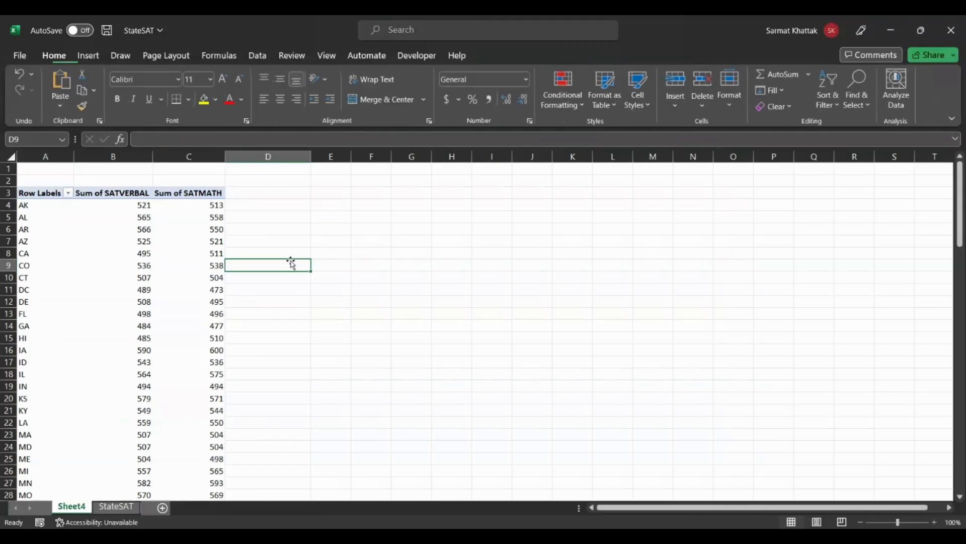
click(193, 245)
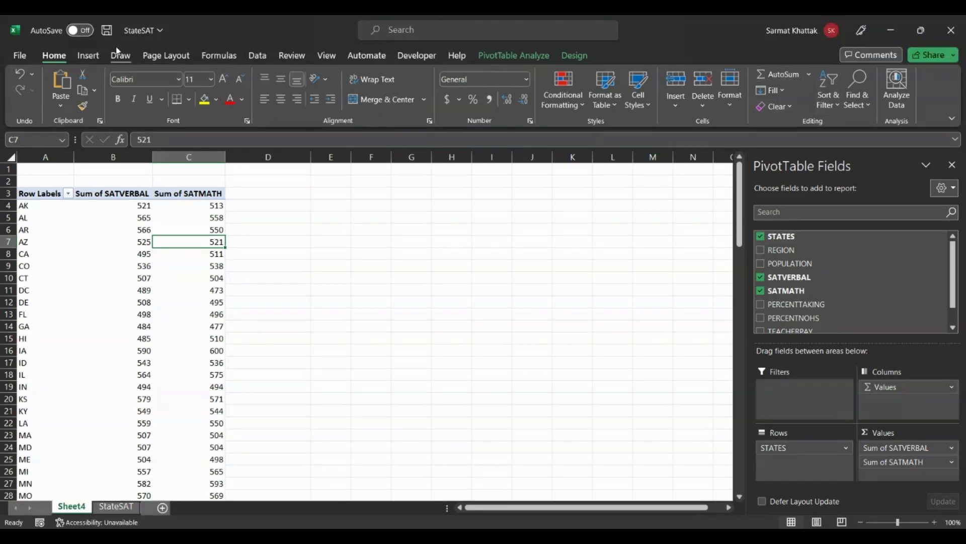
click(88, 56)
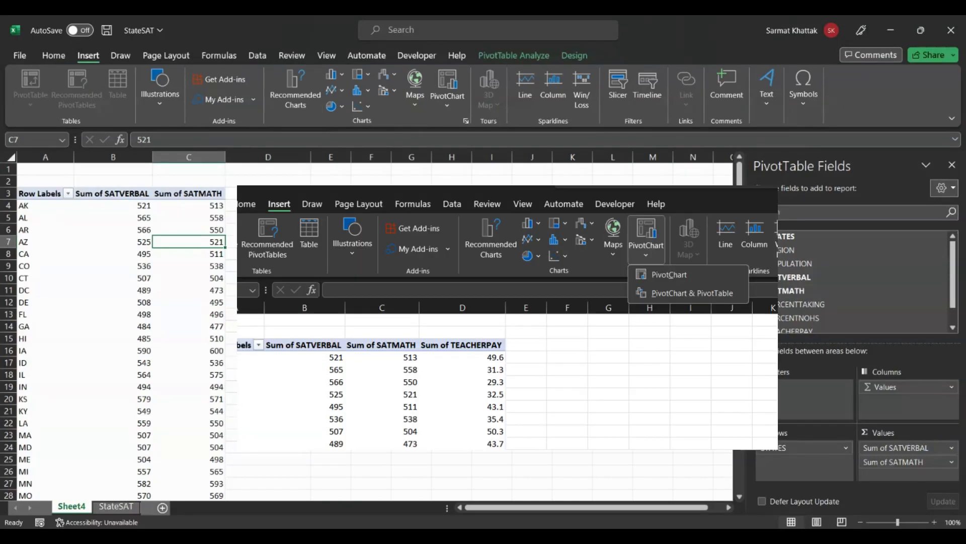
click(467, 121)
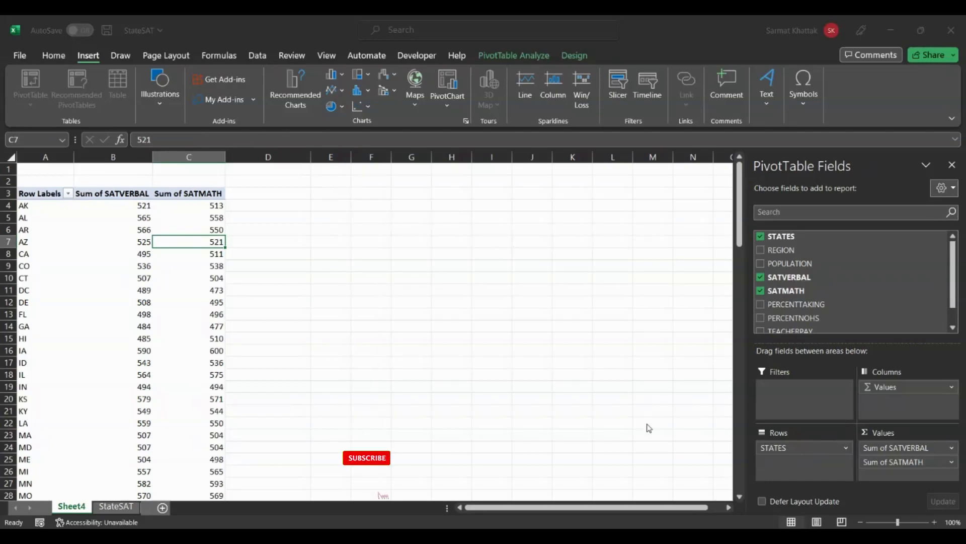
click(611, 449)
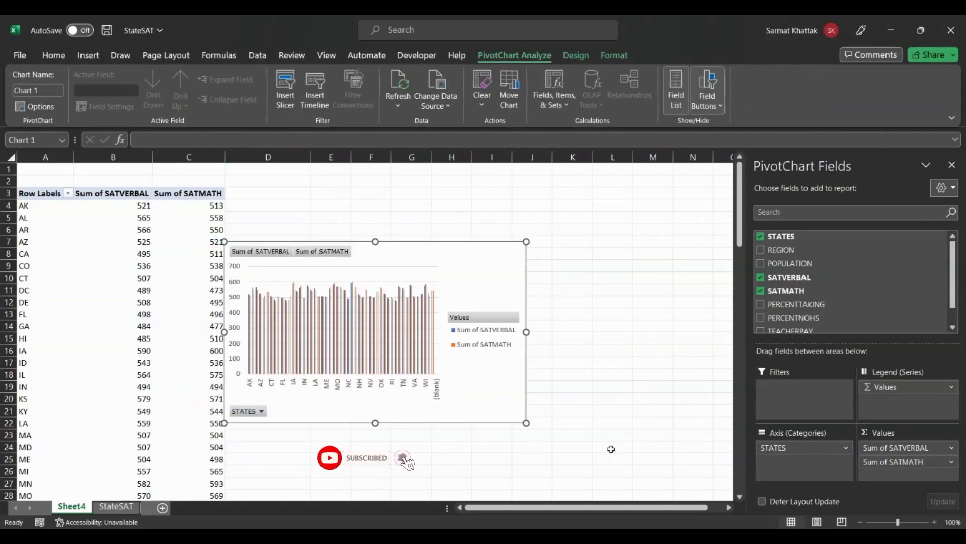
drag(526, 332, 679, 332)
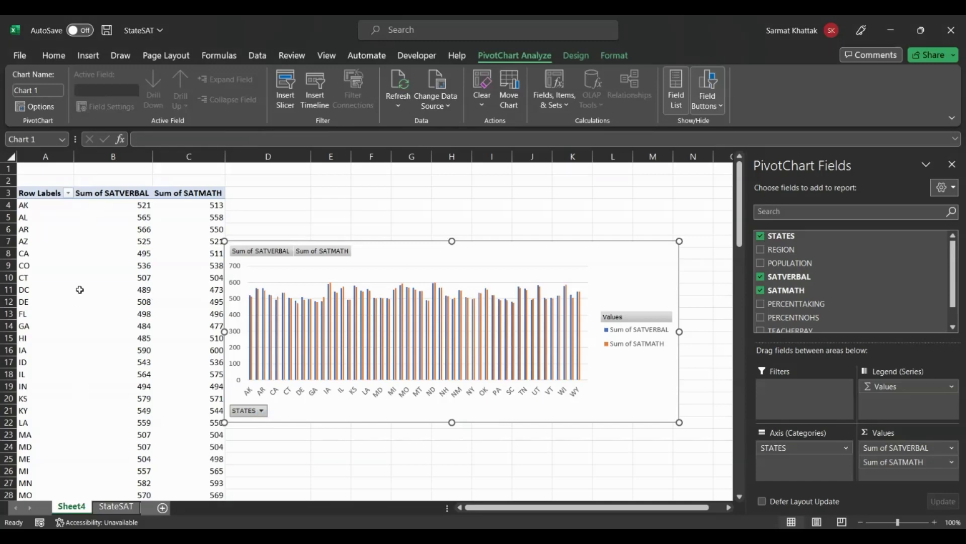
Step: Filter the PivotChart's STATES field to show only VA
scroll(80, 290, down, 3)
scroll(79, 289, down, 10)
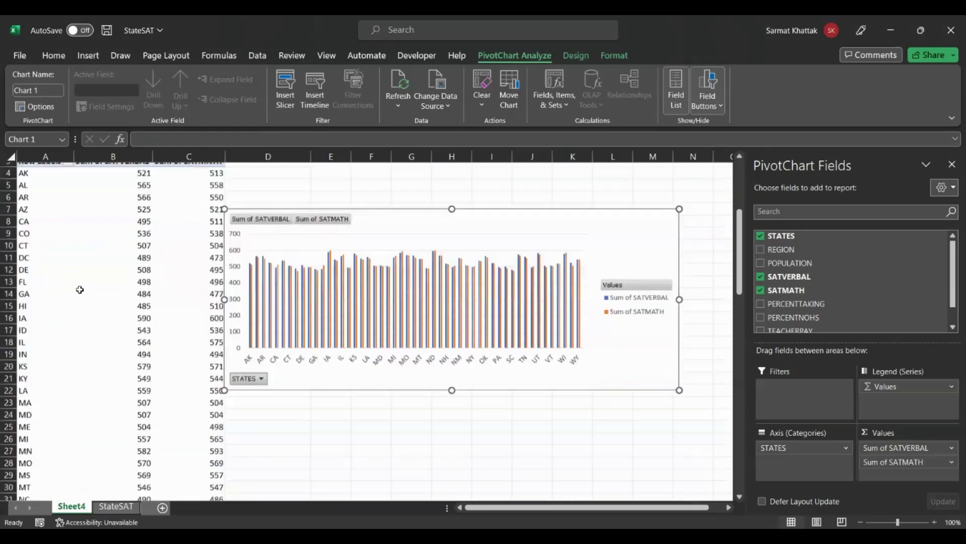
scroll(79, 290, up, 3)
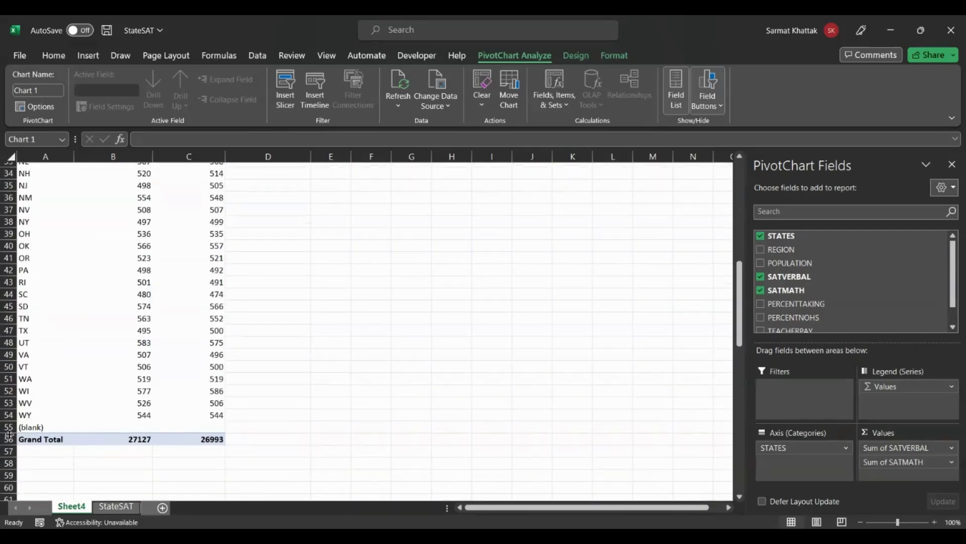
scroll(266, 398, up, 11)
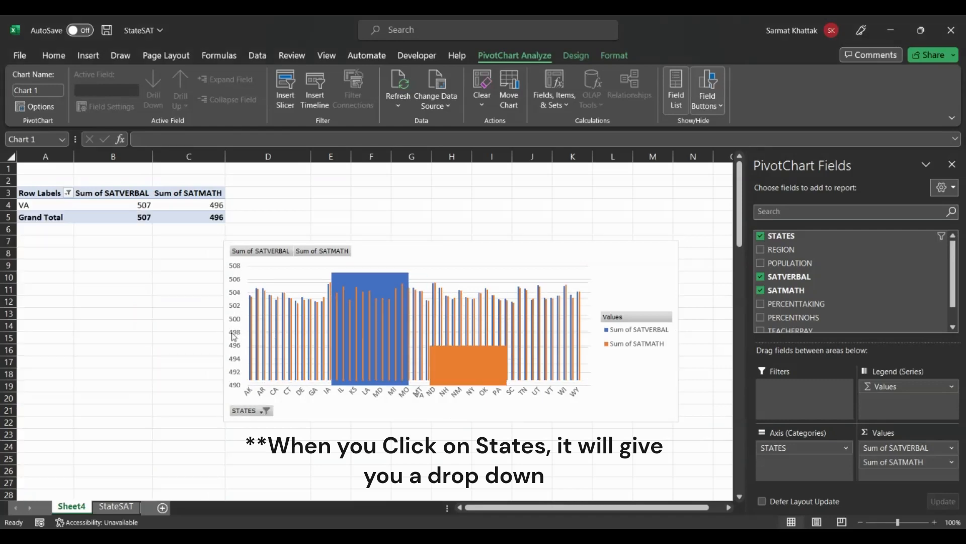
click(233, 336)
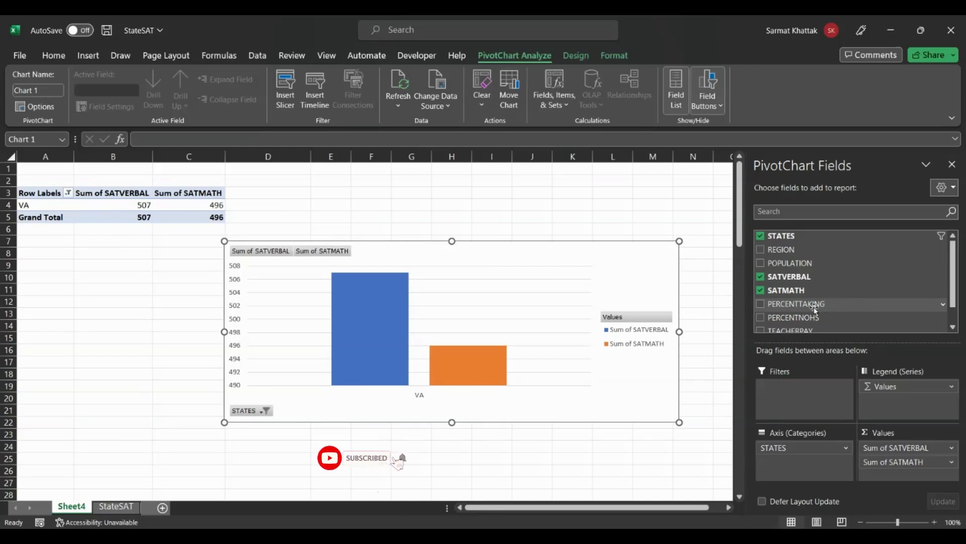
Step: Add TEACHERPAY to the chart's values, and try STATES in the Filters area before returning it to Axis (Categories)
drag(953, 283, 953, 297)
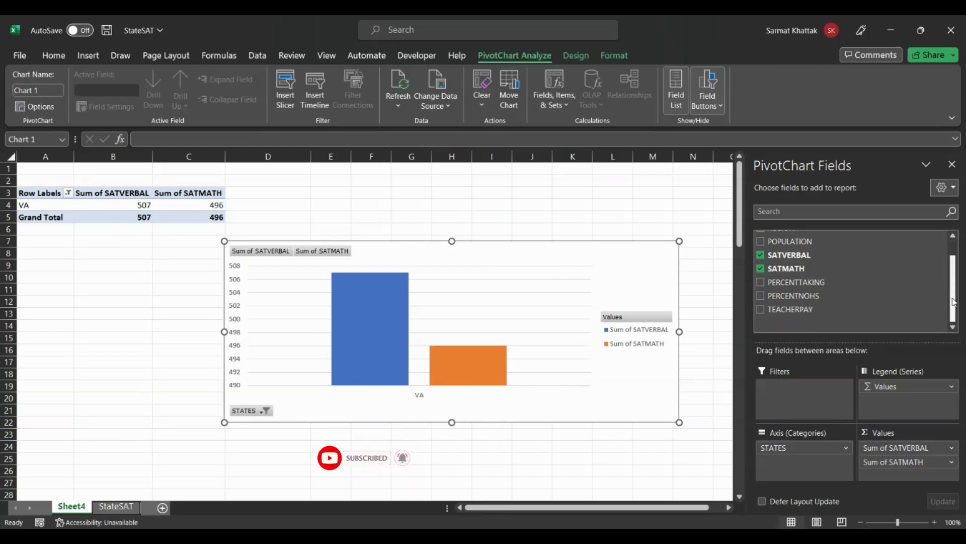
click(760, 310)
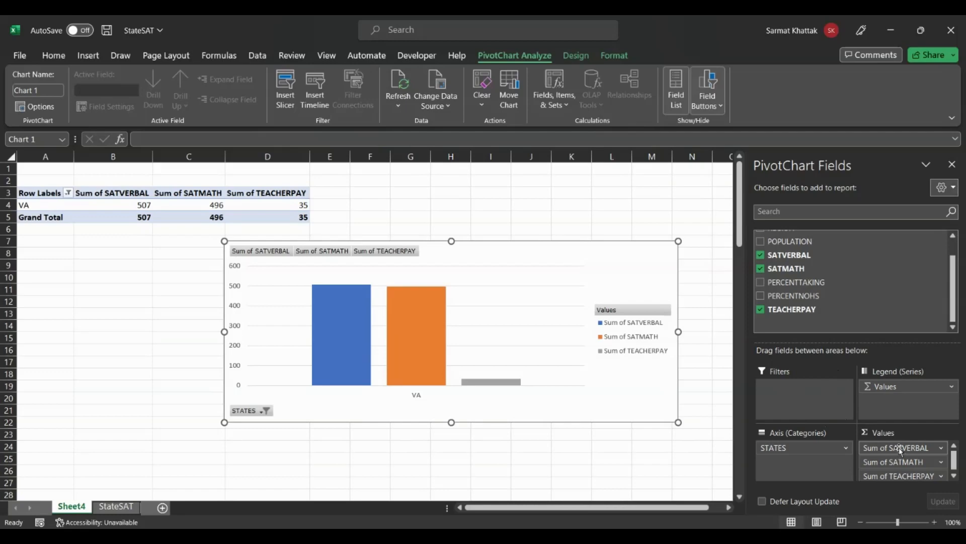
drag(816, 449, 802, 400)
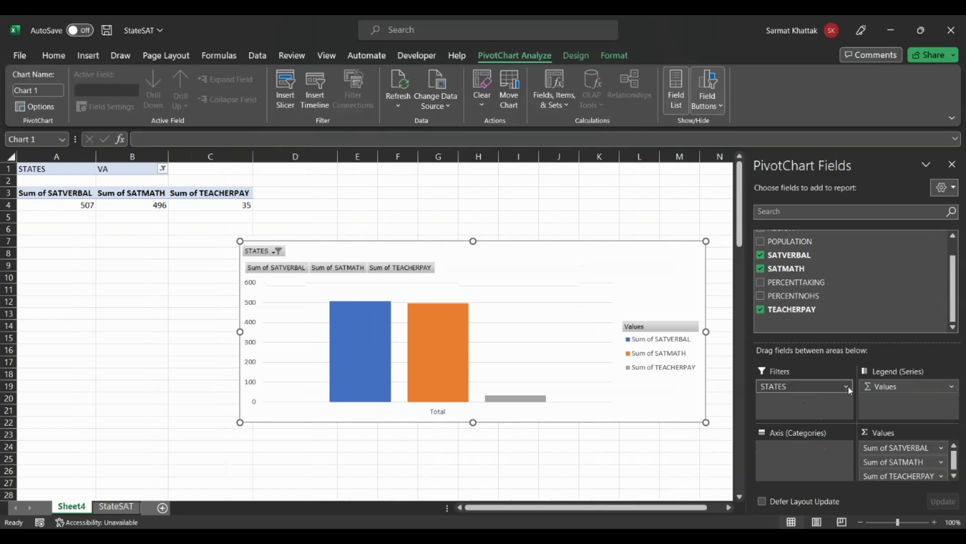
drag(847, 386, 797, 458)
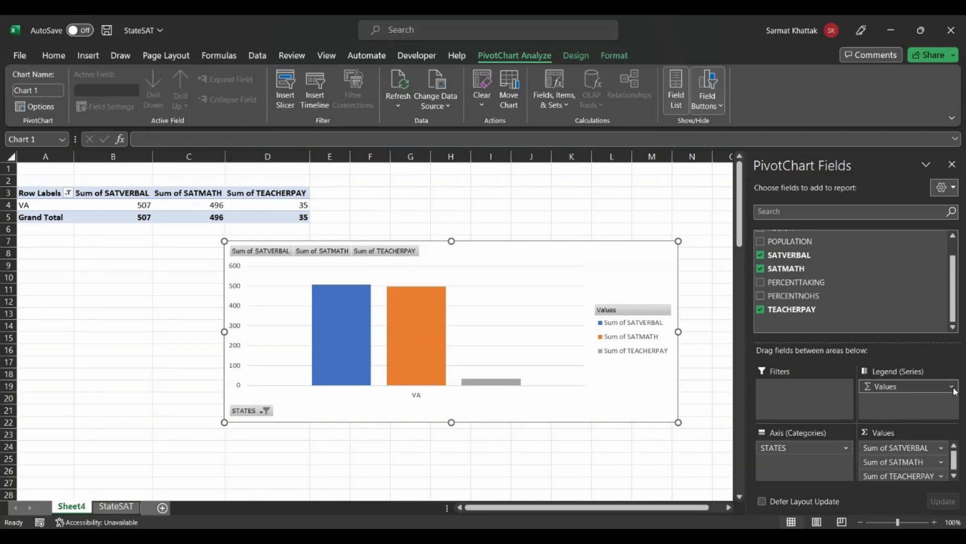
Step: Remove the VA filter from STATES to chart all states again, and reselect the PivotChart
scroll(894, 458, down, 1)
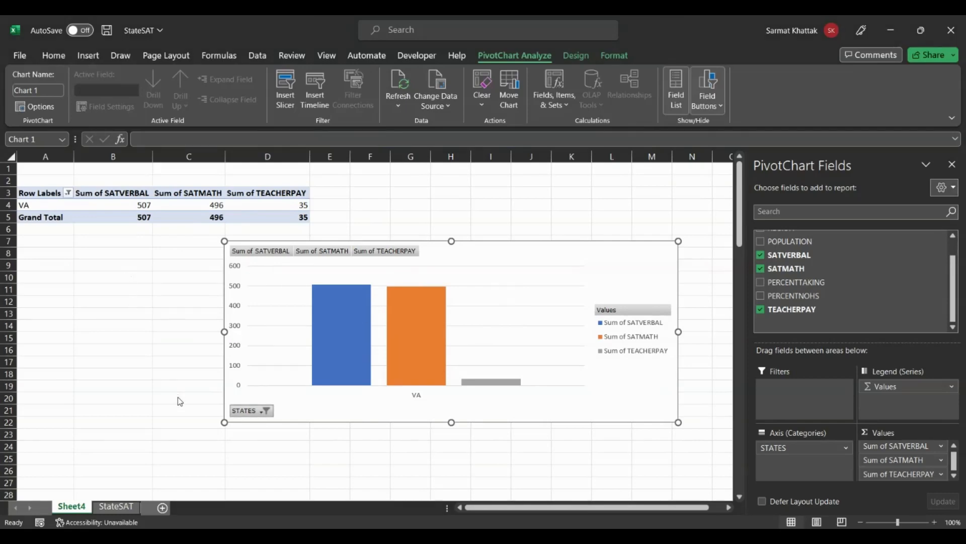
key(ctrl+z)
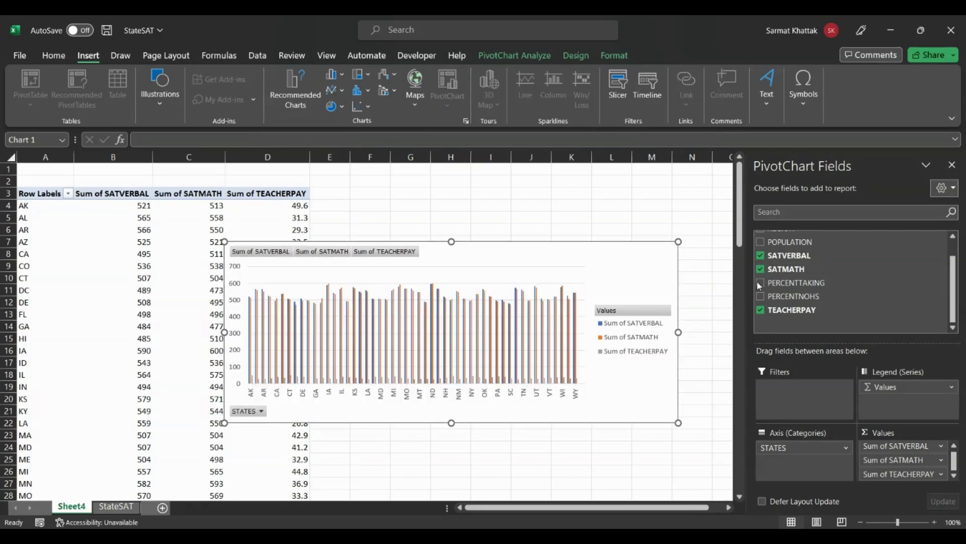
click(609, 208)
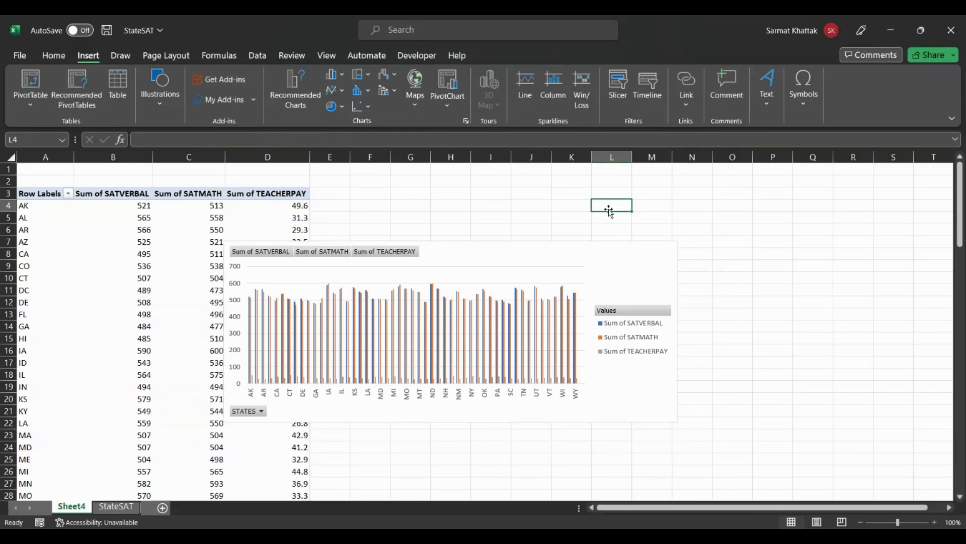
click(524, 262)
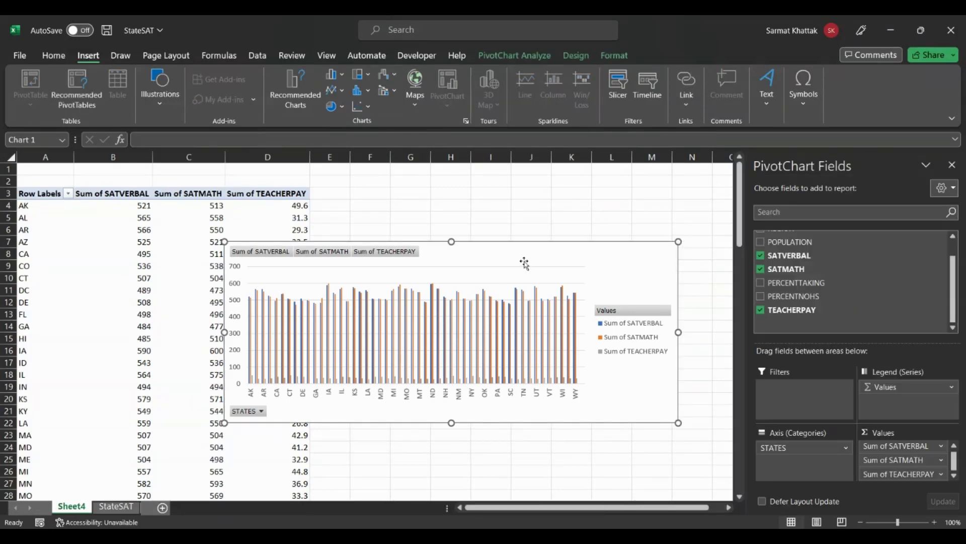